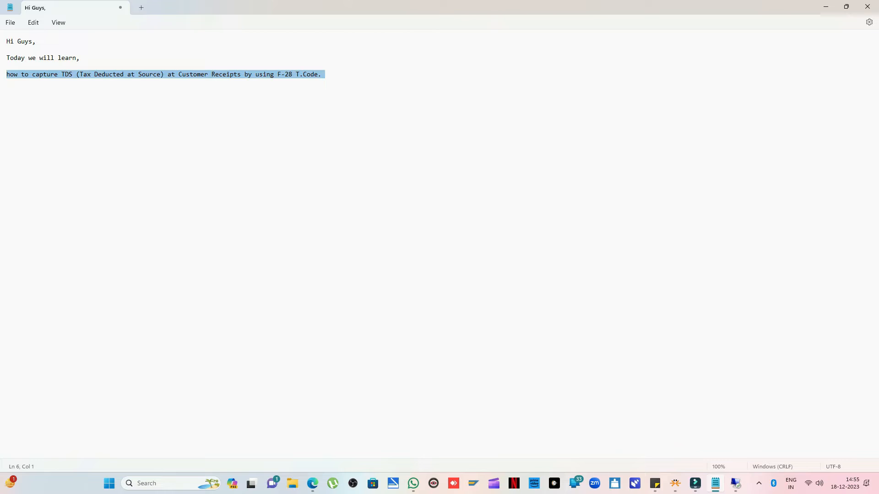
pyautogui.click(7, 107)
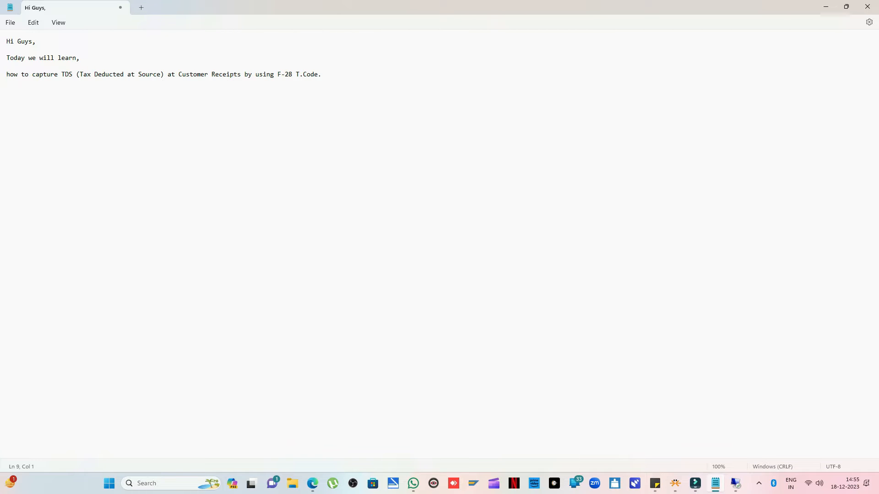
pyautogui.moveTo(61, 74); pyautogui.dragTo(325, 87)
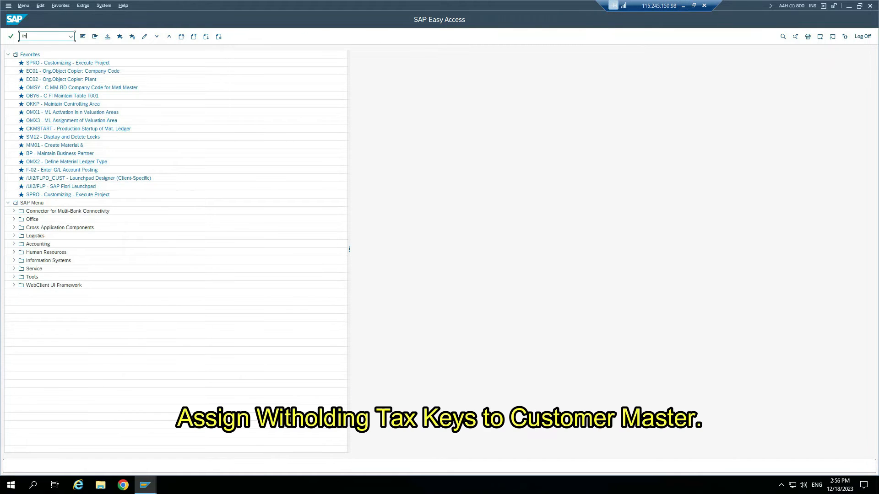
# Run transaction XD03 and display the customer by its number in company code HARI, with the distribution channel cleared.
pyautogui.write('xd03')
pyautogui.press('Return')
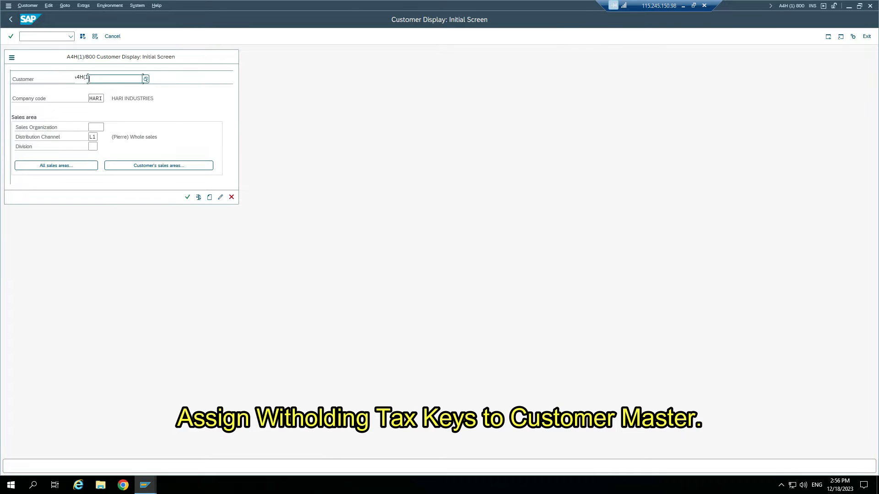
pyautogui.write('1')
pyautogui.click(92, 137)
pyautogui.press('Delete')
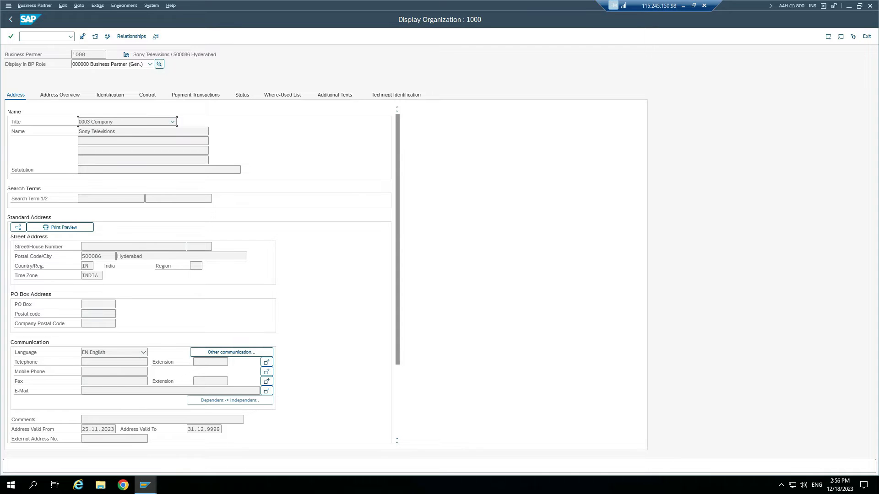
# Display the business partner in role FLCU00 Customer (Fin.Accounting) and show its company code withholding tax data.
pyautogui.click(150, 64)
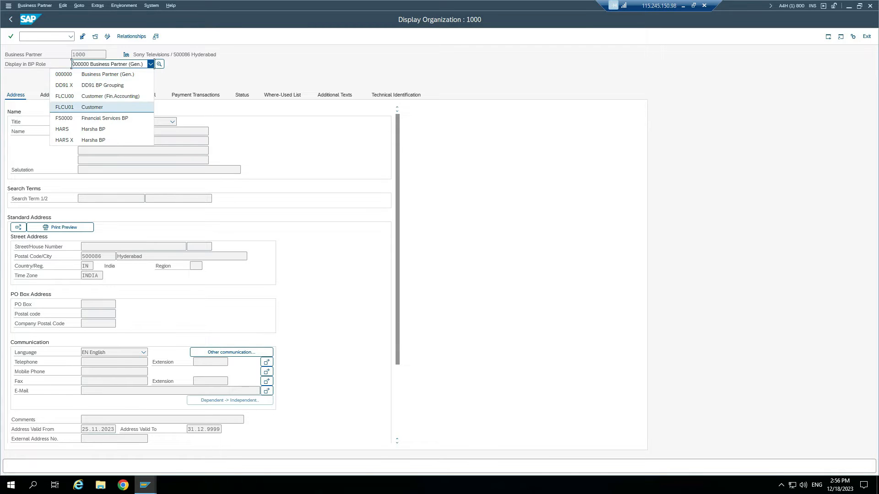
pyautogui.click(110, 96)
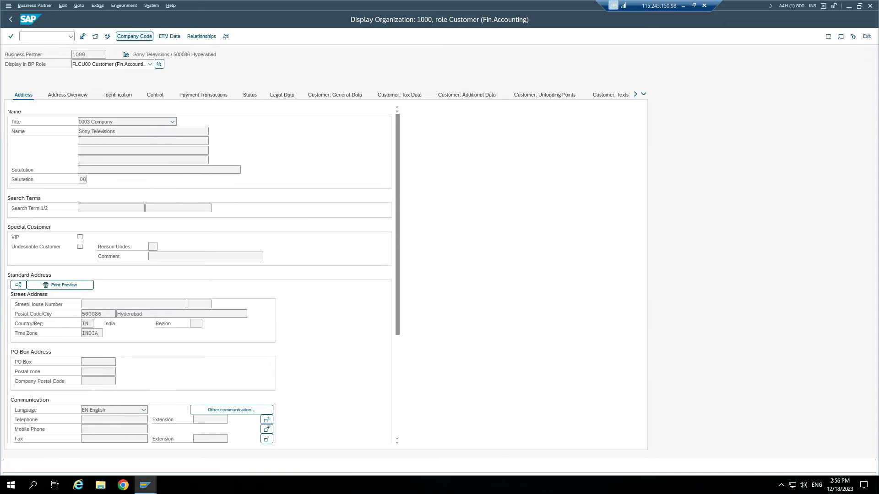
pyautogui.click(134, 36)
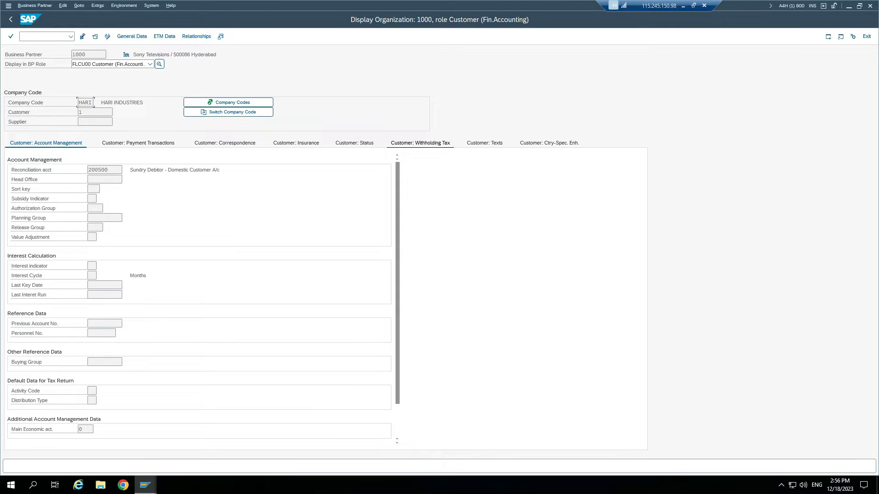
pyautogui.click(421, 142)
# Examine the types, names and codes of the customer's invoice and payment withholding tax entries, HI and HP.
pyautogui.doubleClick(24, 180)
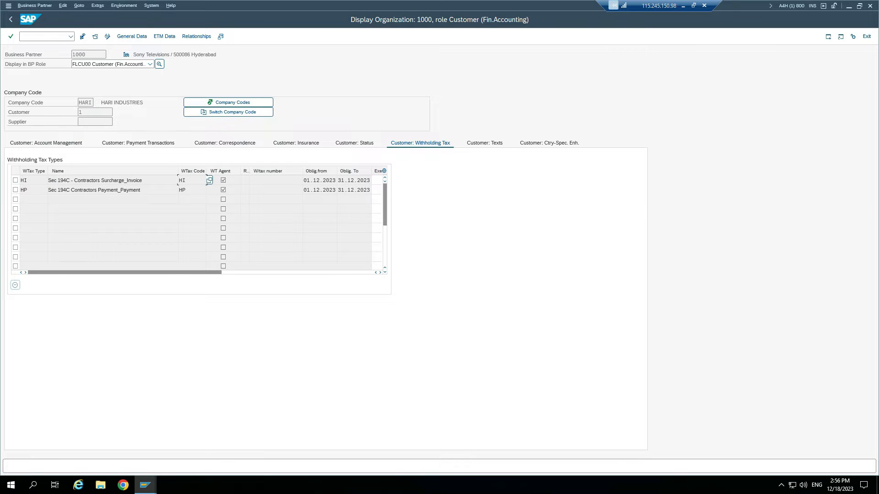
pyautogui.moveTo(142, 180); pyautogui.dragTo(119, 180)
pyautogui.click(119, 180)
pyautogui.doubleClick(182, 190)
pyautogui.moveTo(140, 190); pyautogui.dragTo(97, 190)
pyautogui.click(98, 190)
pyautogui.moveTo(28, 190); pyautogui.dragTo(20, 189)
pyautogui.click(20, 190)
# Open transaction FB70 in a new session to enter a customer invoice.
pyautogui.click(22, 36)
pyautogui.write('/ofb7')
pyautogui.press('Return')
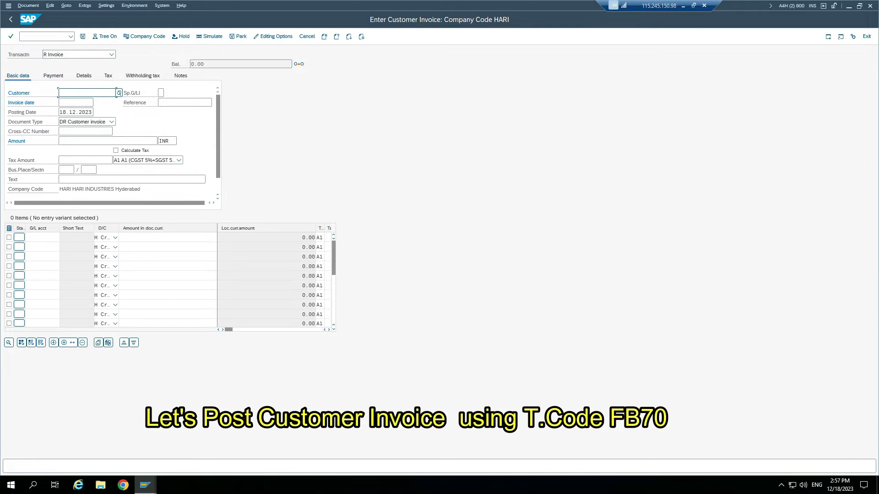
# Enter the customer number, invoice date 18.12.2023, and hari as both business place and section in the invoice header.
pyautogui.write('1')
pyautogui.click(93, 101)
pyautogui.write('18122023')
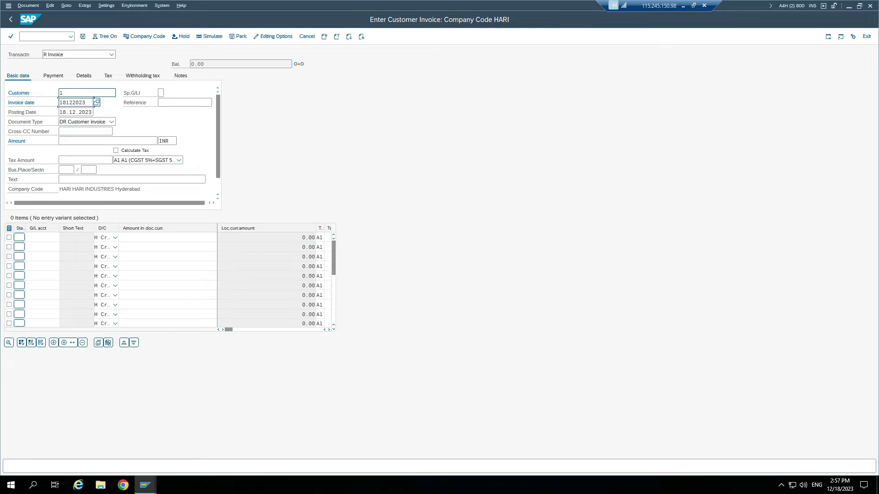
pyautogui.click(73, 170)
pyautogui.write('hari')
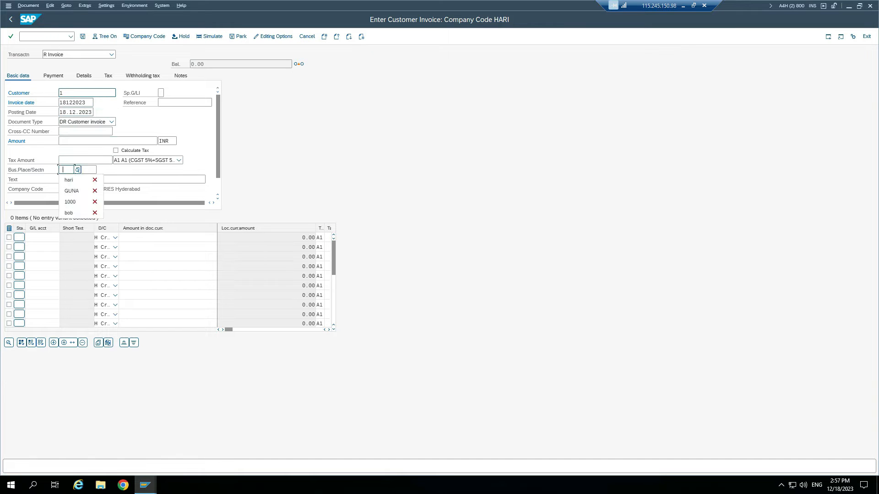
pyautogui.press('Tab')
pyautogui.write('hari')
# Enter a credit line item for G/L account 300000 with an amount of 1000.
pyautogui.press('Down')
pyautogui.press('Down')
pyautogui.press('Down')
pyautogui.press('Down')
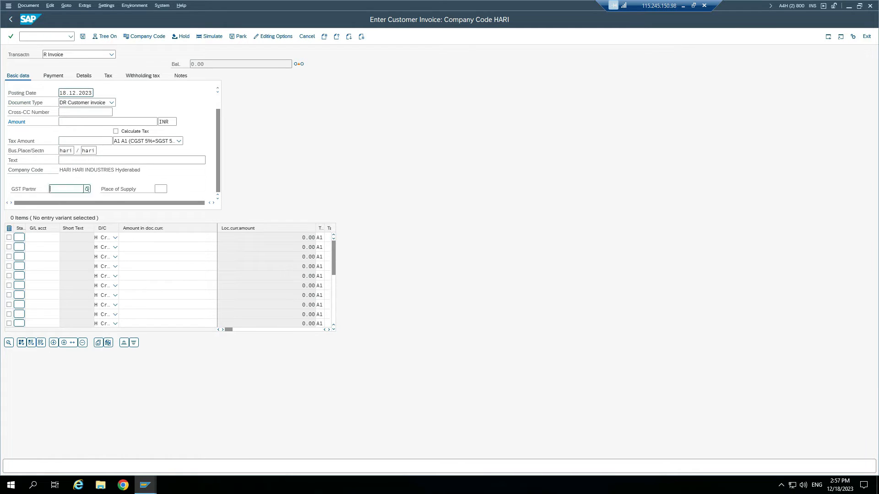
pyautogui.press('Up')
pyautogui.write('300000')
pyautogui.press('Tab')
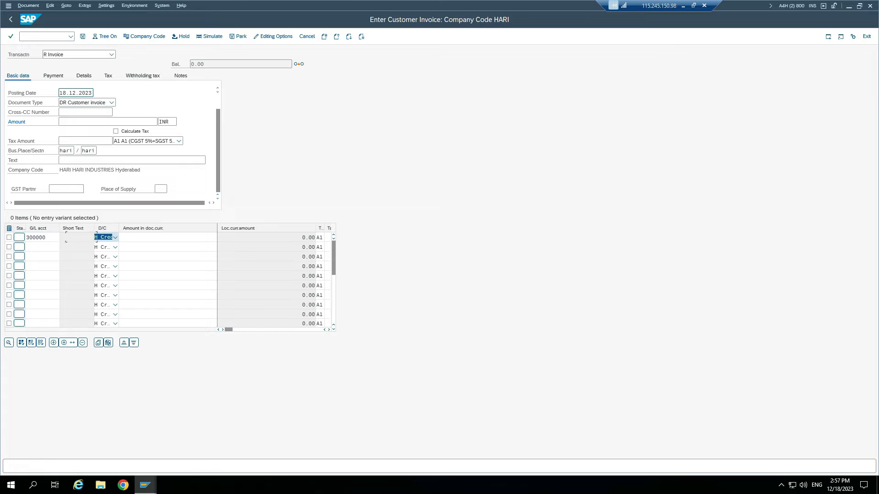
pyautogui.press('Tab')
pyautogui.write('1000')
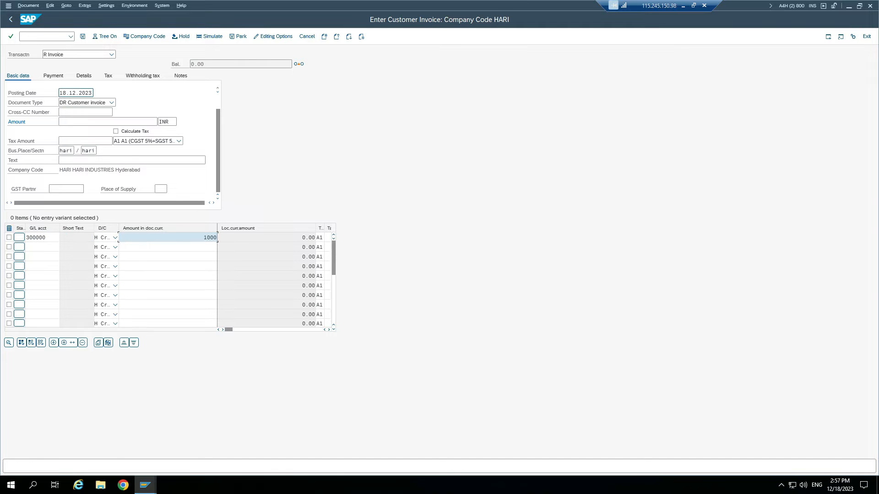
pyautogui.press('Tab')
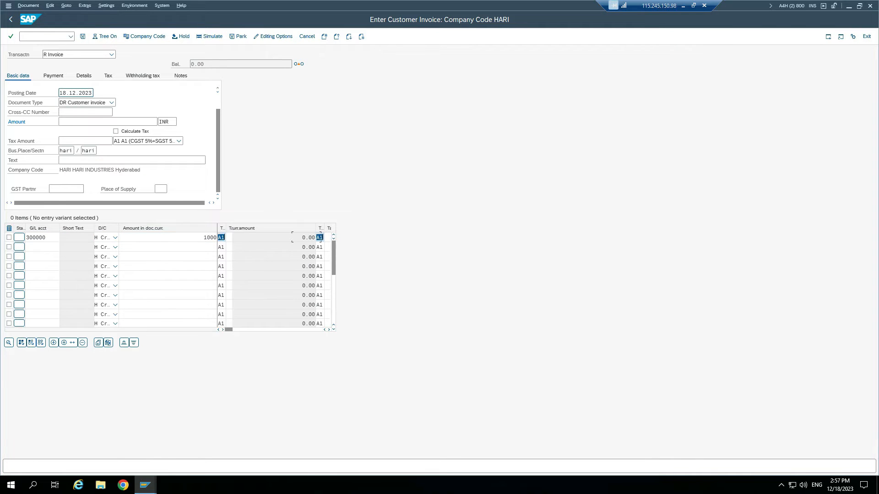
# Assign profit center 1000 to the sales line item and set the invoice amount to 1,000.00 INR.
pyautogui.press('Tab')
pyautogui.press('Tab')
pyautogui.press('Tab')
pyautogui.press('Tab')
pyautogui.press('Tab')
pyautogui.press('Tab')
pyautogui.press('Tab')
pyautogui.press('Tab')
pyautogui.press('Tab')
pyautogui.press('Tab')
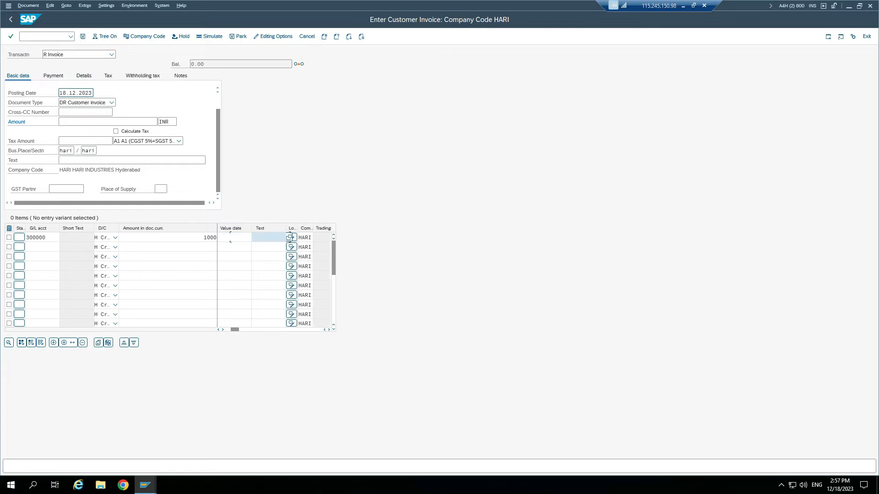
pyautogui.press('Tab')
pyautogui.press('Tab')
pyautogui.press('Tab')
pyautogui.press('Tab')
pyautogui.press('Tab')
pyautogui.press('Tab')
pyautogui.press('Tab')
pyautogui.press('Tab')
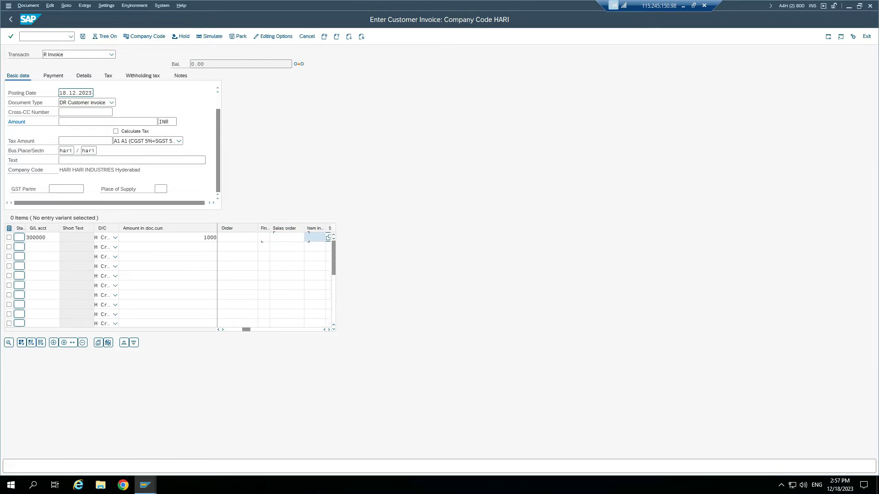
pyautogui.press('Tab')
pyautogui.press('Tab')
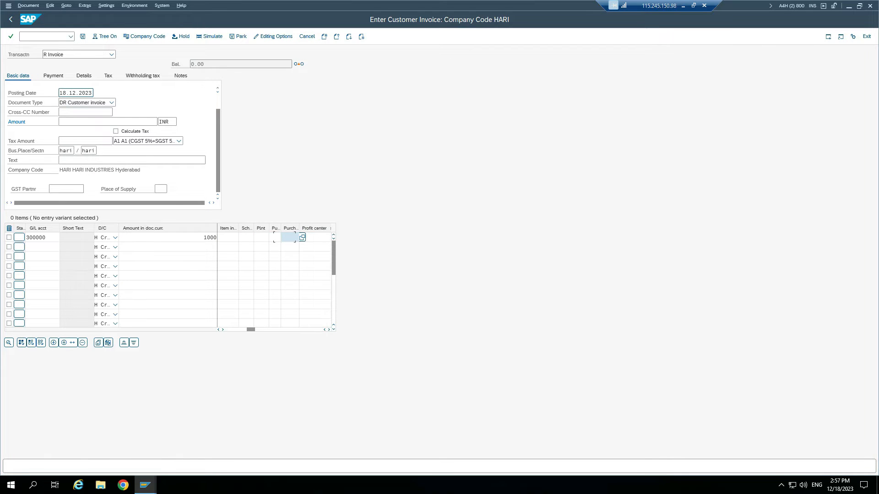
pyautogui.press('Tab')
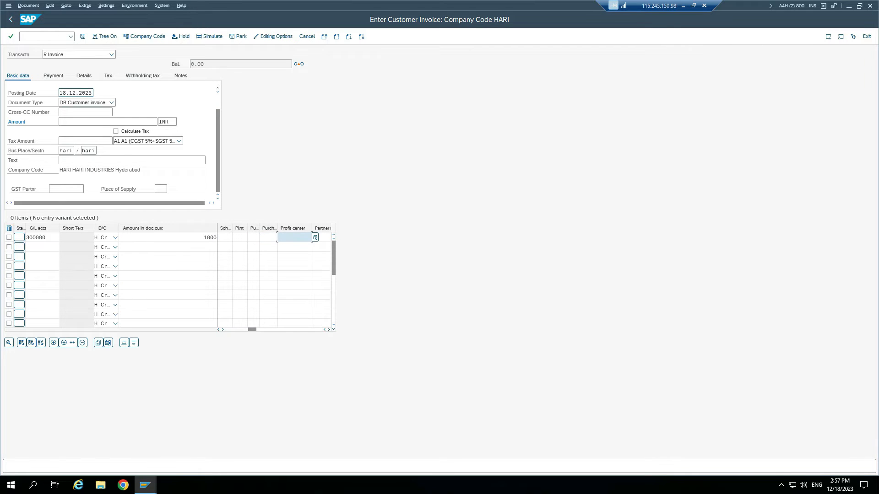
pyautogui.write('1000')
pyautogui.press('Return')
pyautogui.press('Return')
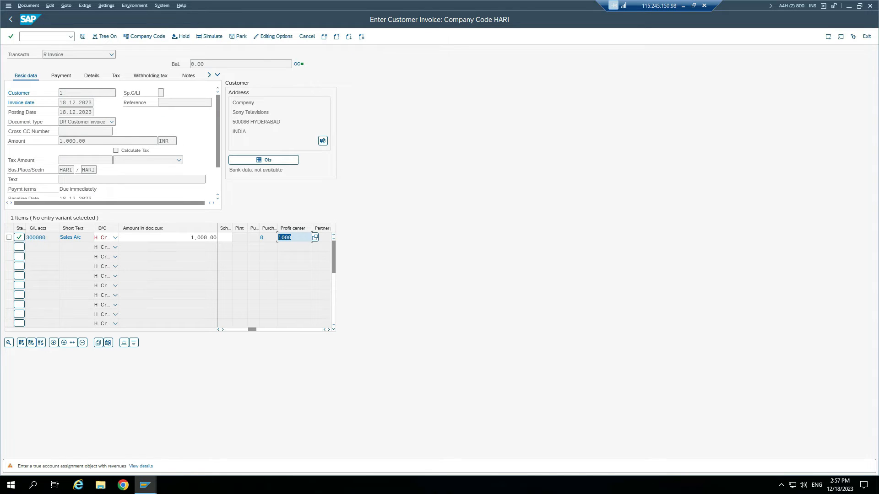
# Remove tax code A1 from the Sales A/c line item and accept the entry without a tax code.
pyautogui.hotkey('shift', 'Tab')
pyautogui.hotkey('shift', 'Tab')
pyautogui.hotkey('shift', 'Tab')
pyautogui.hotkey('shift', 'Tab')
pyautogui.hotkey('shift', 'Tab')
pyautogui.hotkey('shift', 'Tab')
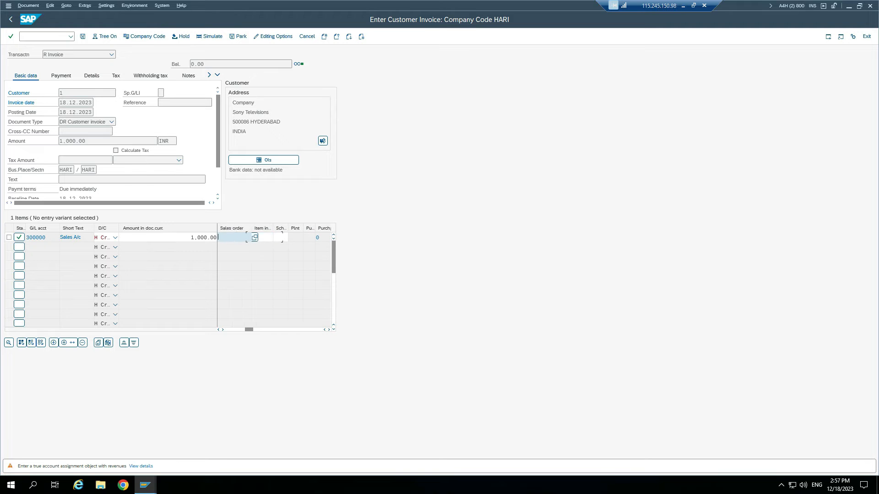
pyautogui.hotkey('shift', 'Tab')
pyautogui.hotkey('shift', 'Tab')
pyautogui.hotkey('shift', 'Tab')
pyautogui.hotkey('shift', 'Tab')
pyautogui.hotkey('shift', 'Tab')
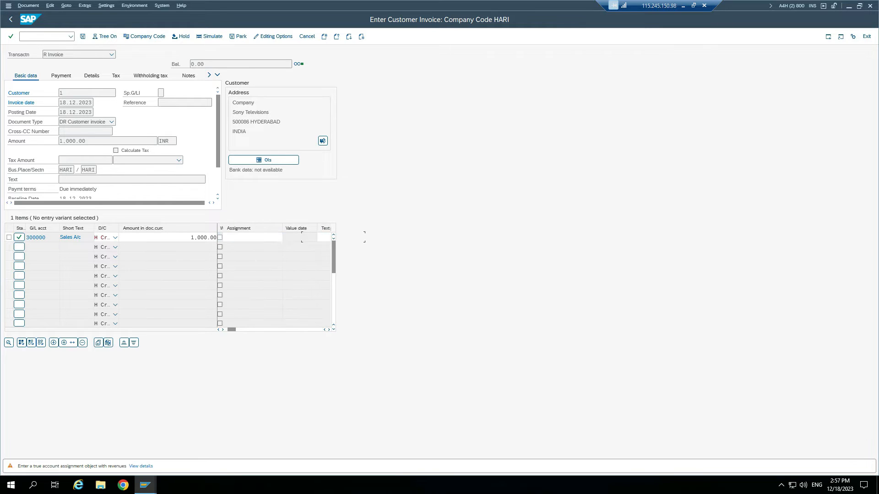
pyautogui.hotkey('shift', 'Tab')
pyautogui.hotkey('shift', 'Tab')
pyautogui.hotkey('shift', 'Tab')
pyautogui.press('Tab')
pyautogui.press('Tab')
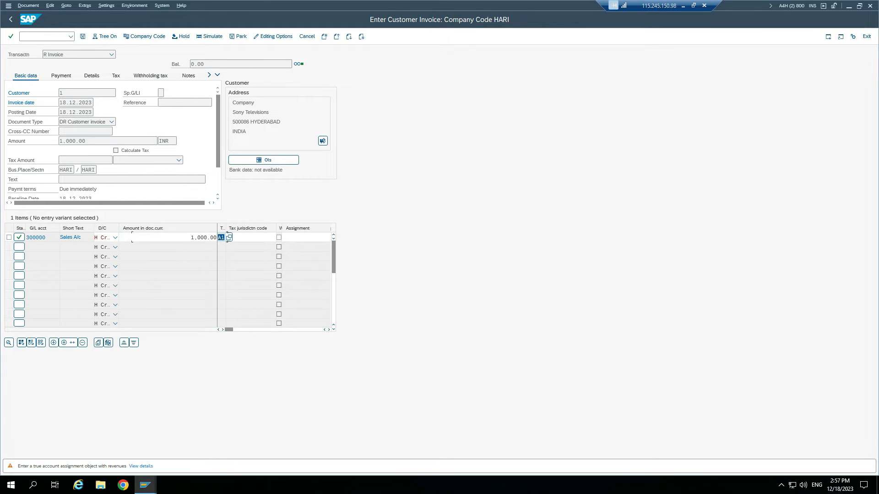
pyautogui.press('Delete')
pyautogui.press('Return')
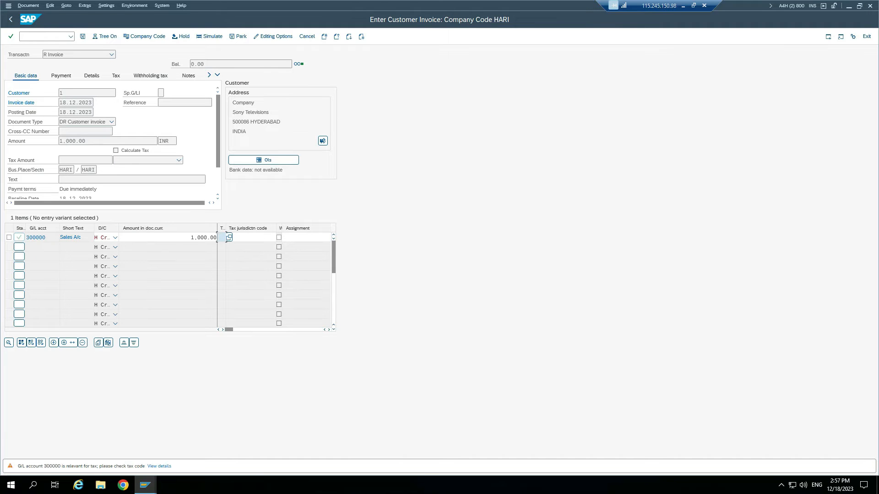
pyautogui.press('Return')
pyautogui.press('Return')
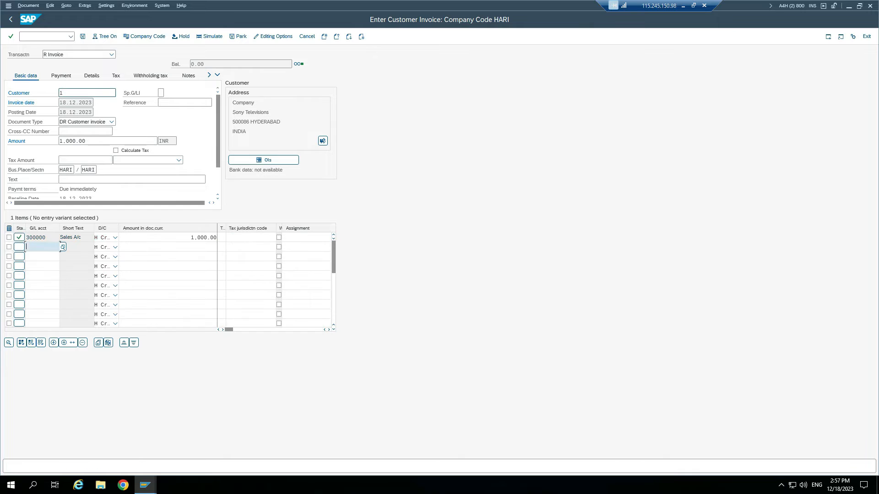
# Confirm the invoice entries and show the invoice's withholding tax data.
pyautogui.click(59, 140)
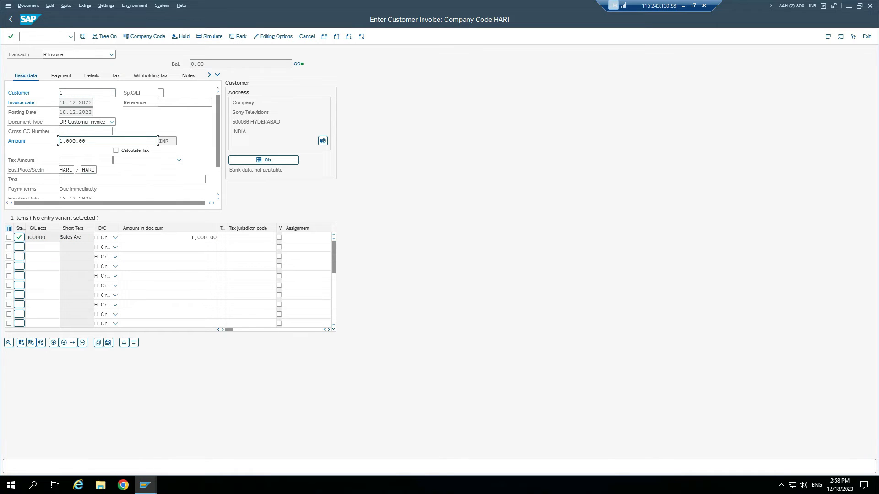
pyautogui.press('Return')
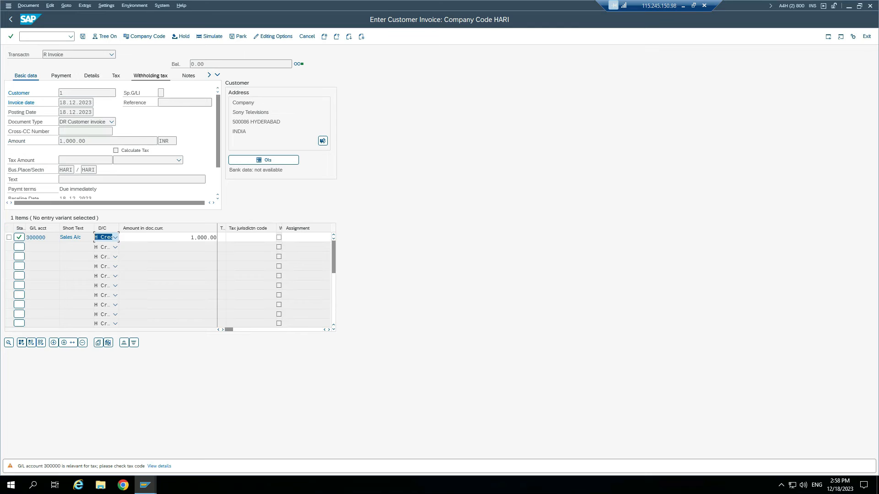
pyautogui.press('Return')
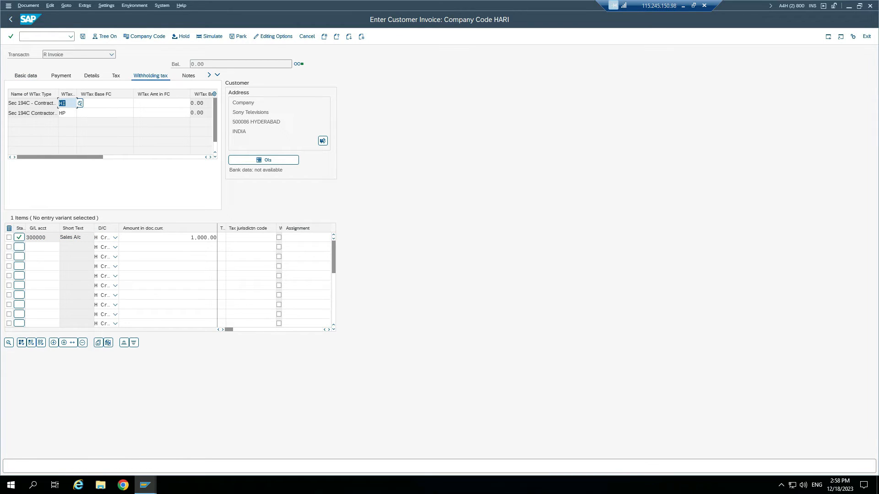
# Check invoice withholding tax type HI in the customer master session, and clear the HI code in the invoice's withholding tax data.
pyautogui.click(145, 485)
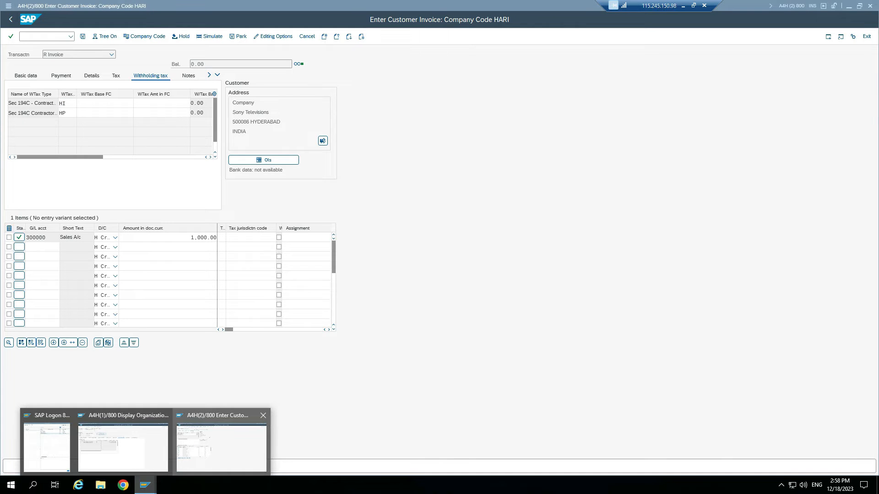
pyautogui.click(122, 446)
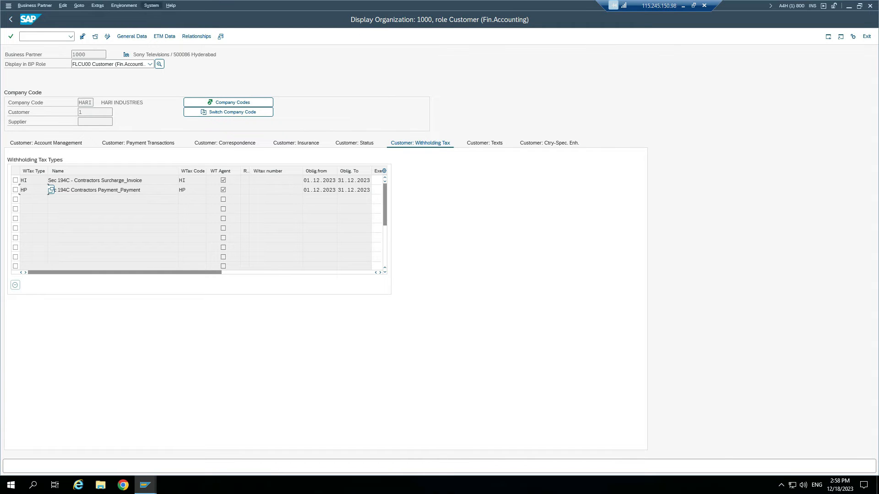
pyautogui.click(51, 181)
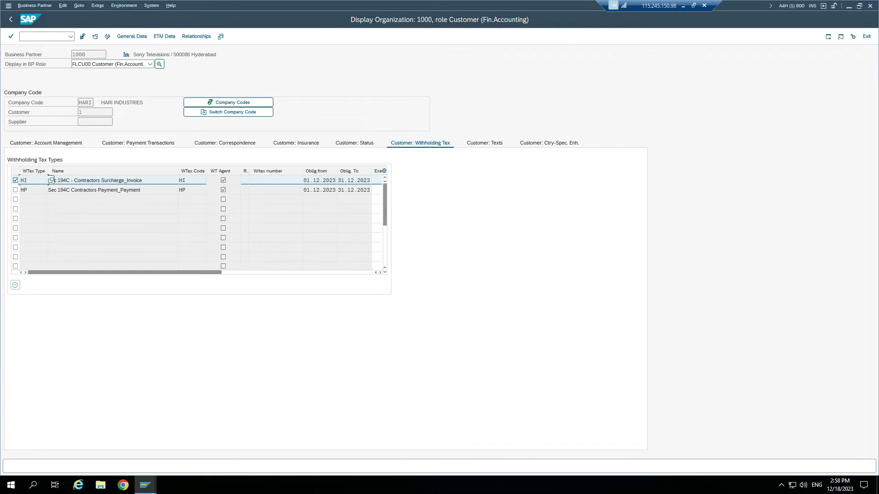
pyautogui.click(51, 181)
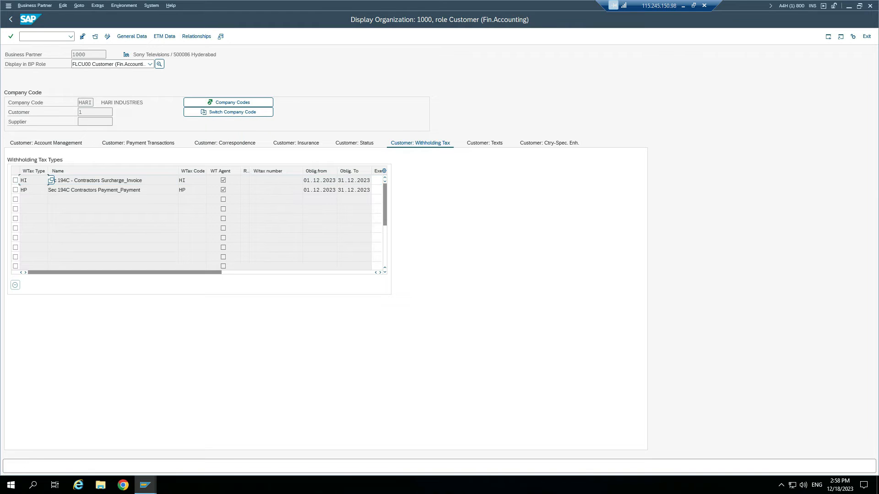
pyautogui.moveTo(145, 485)
pyautogui.click(221, 442)
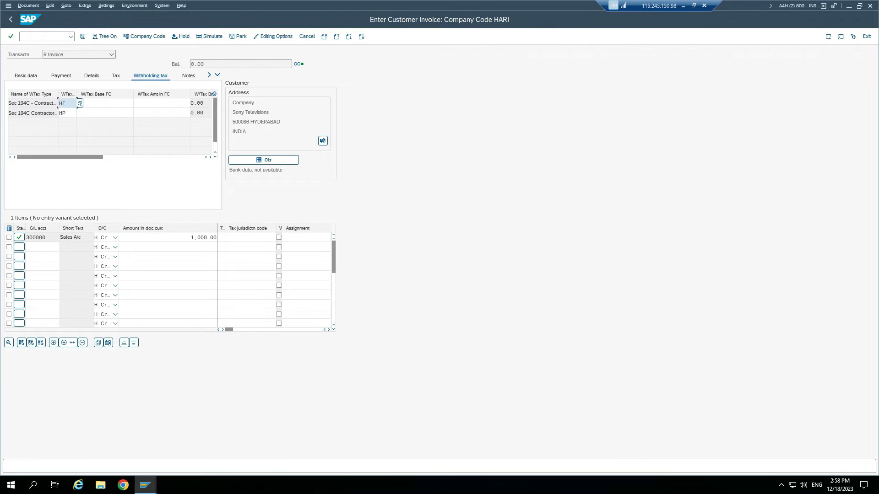
pyautogui.press('BackSpace')
# Review the HP contractors payment withholding tax entry in the customer master session.
pyautogui.moveTo(145, 485)
pyautogui.click(122, 447)
pyautogui.click(15, 190)
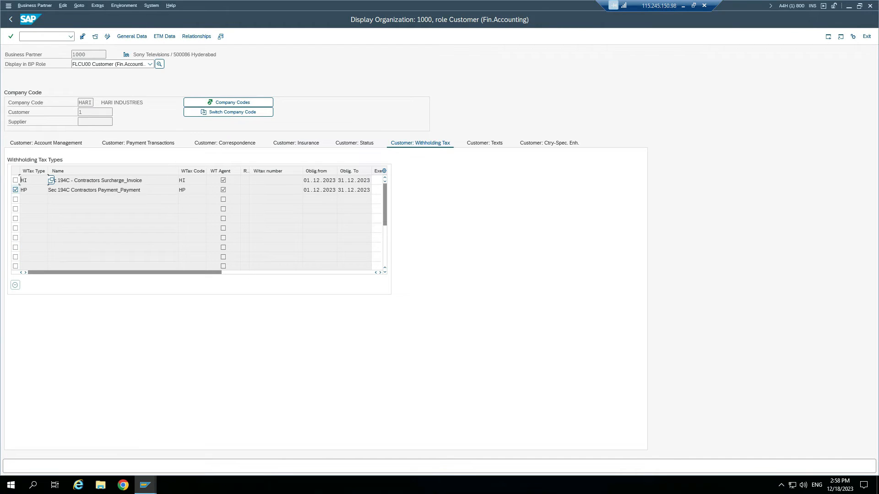
pyautogui.moveTo(140, 190); pyautogui.dragTo(98, 190)
pyautogui.click(114, 190)
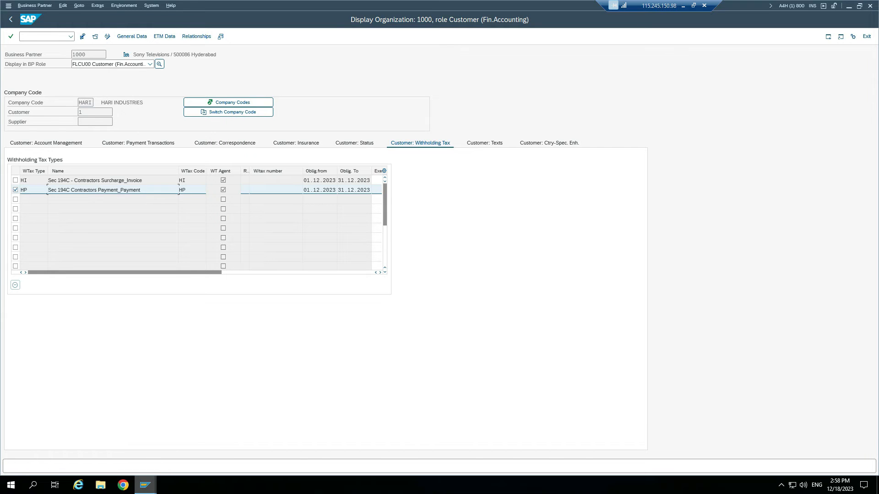
# Return to the customer invoice session and enter a withholding tax base of 1000 for the HP row, accepting the missing tax code.
pyautogui.click(145, 485)
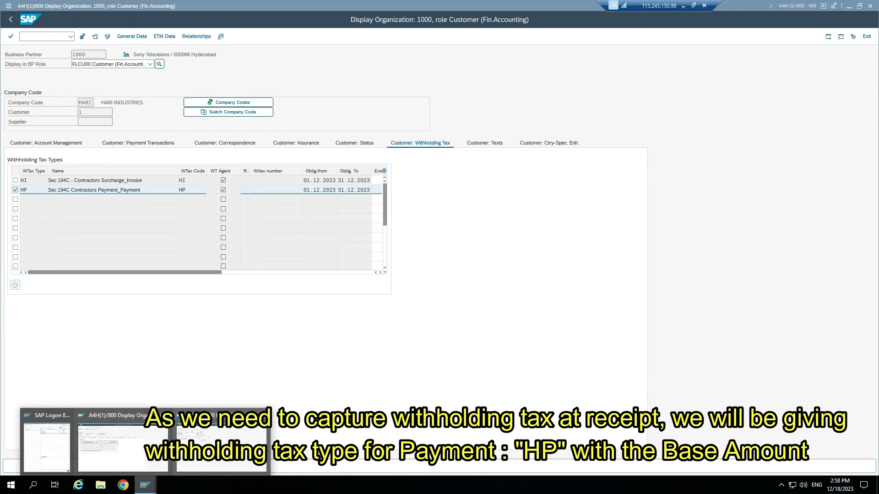
pyautogui.click(221, 446)
pyautogui.press('Tab')
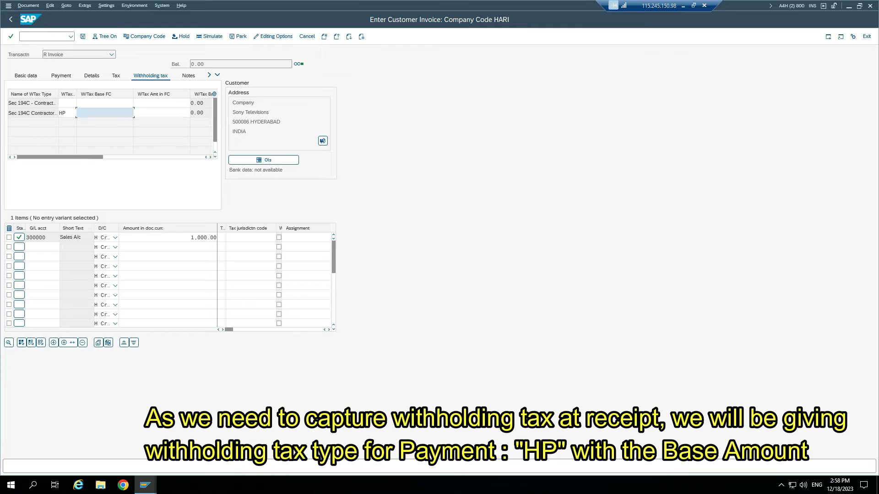
pyautogui.write('1000')
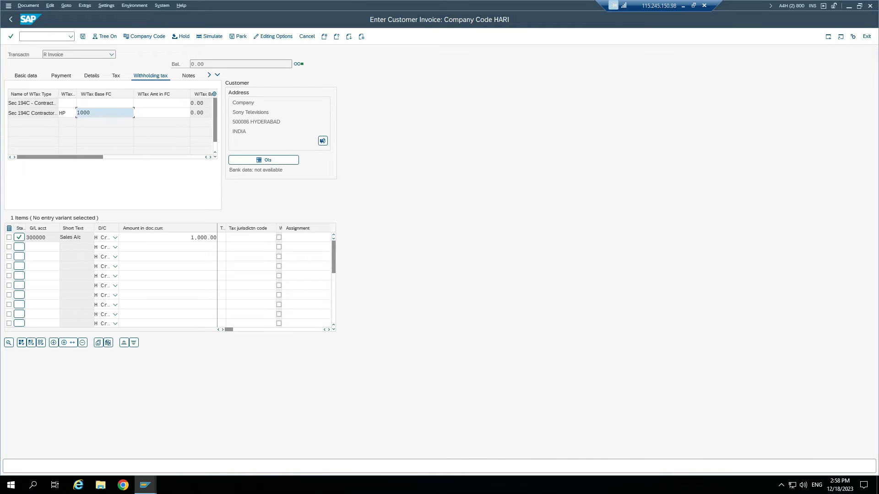
pyautogui.press('Return')
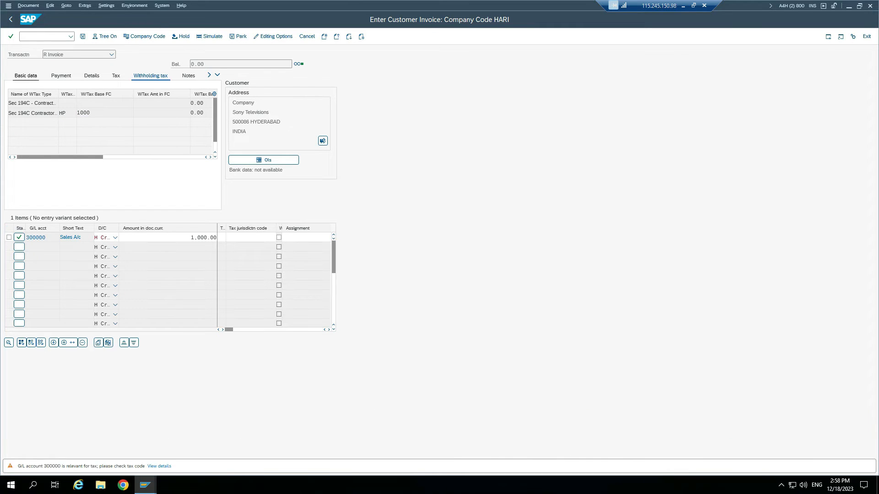
pyautogui.press('Return')
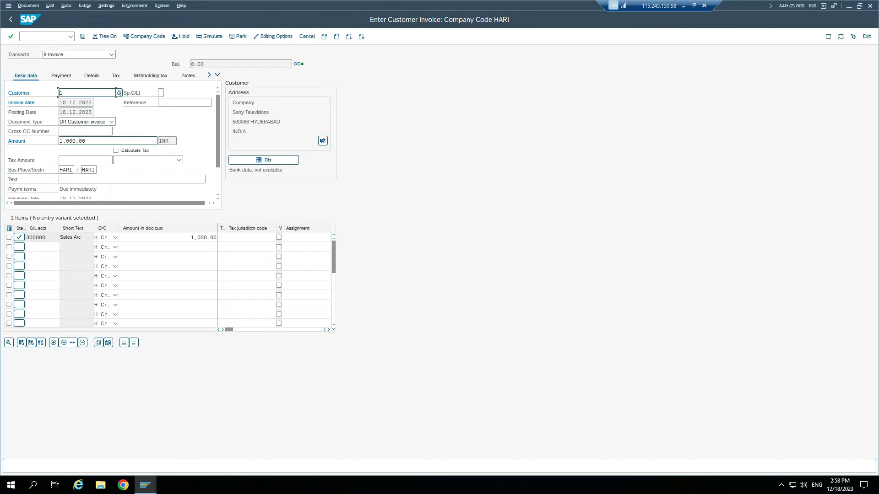
# Simulate the customer invoice, check the Sony Televisions and Sales A/c line items, and post it.
pyautogui.click(209, 37)
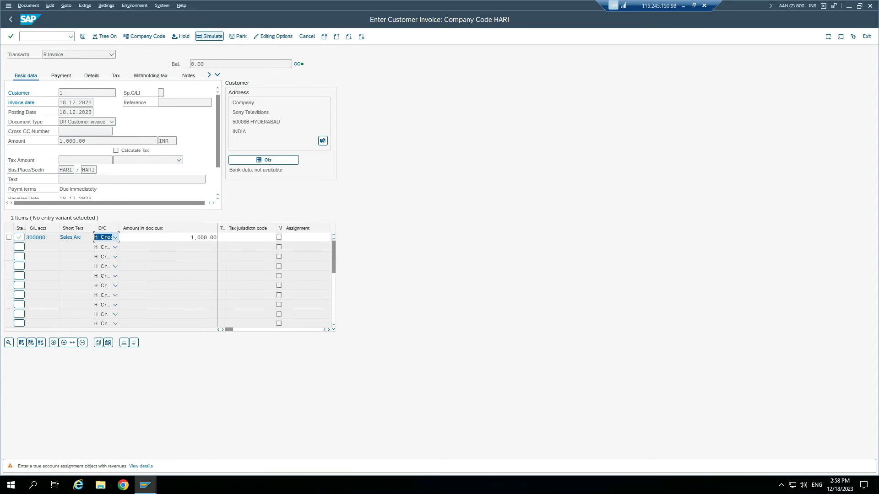
pyautogui.press('Return')
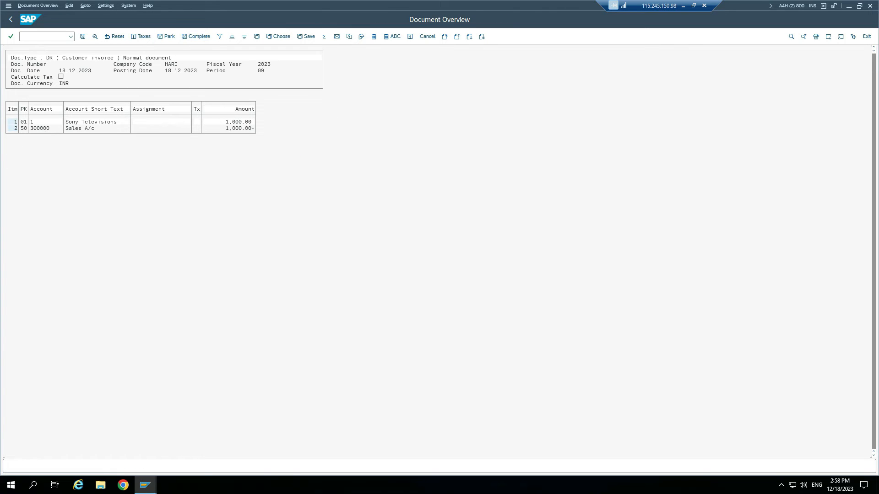
pyautogui.doubleClick(102, 128)
pyautogui.click(121, 122)
pyautogui.click(82, 37)
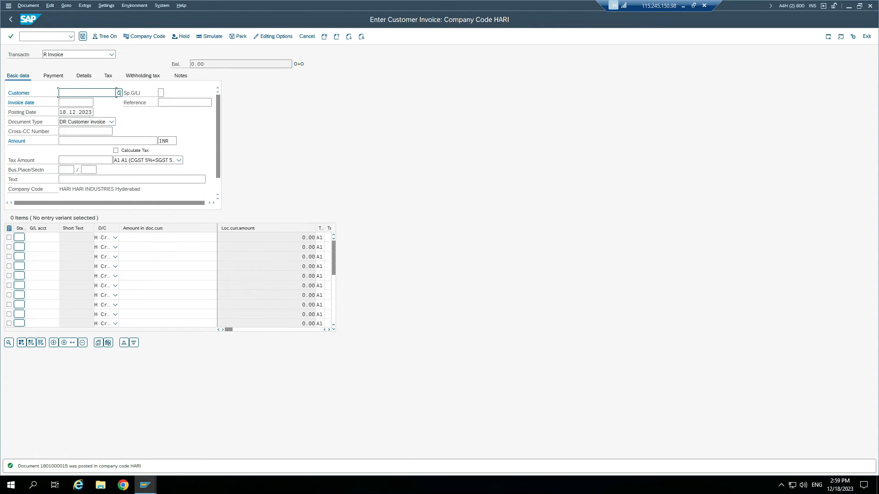
# Display the posted invoice document and check its line items for withholding tax.
pyautogui.click(28, 5)
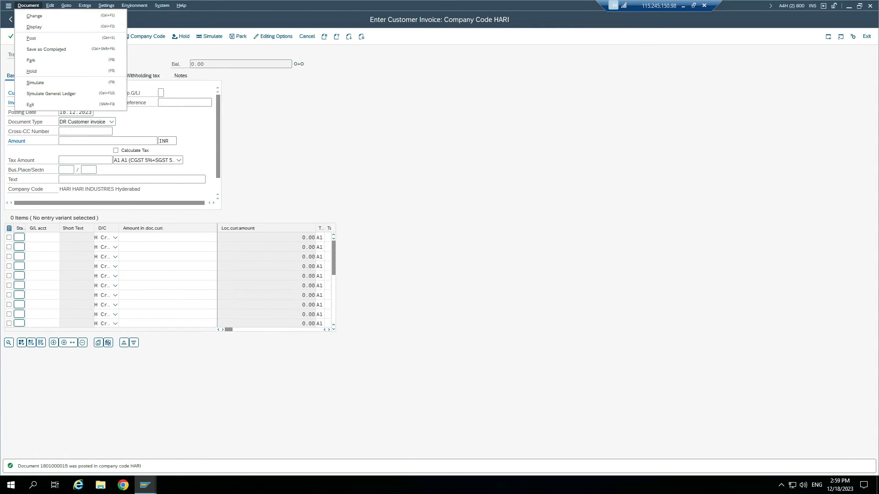
pyautogui.click(41, 26)
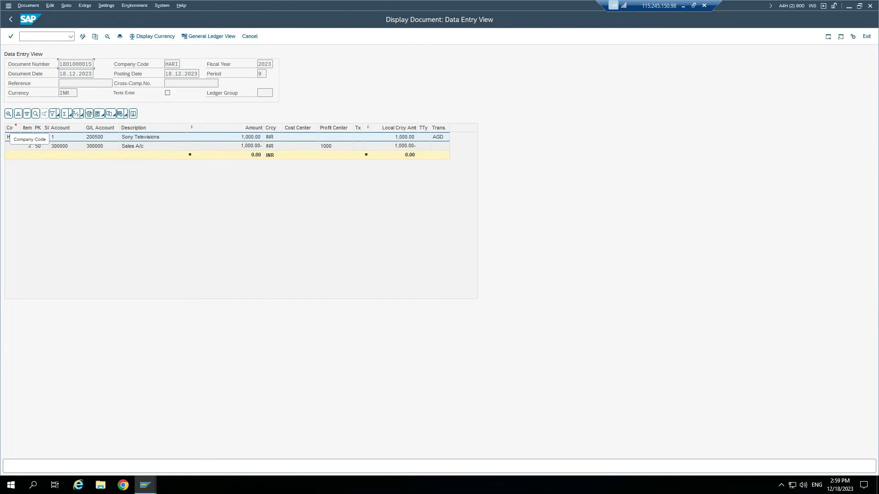
pyautogui.click(146, 137)
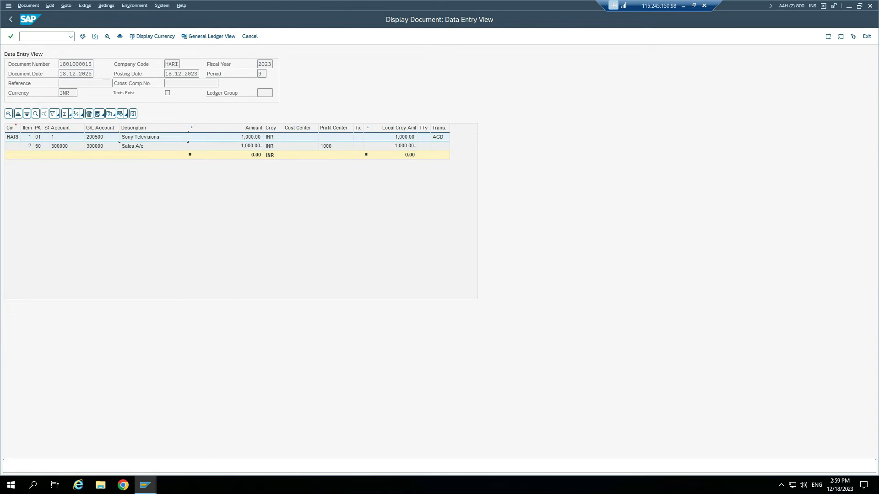
# Start transaction F-28 for incoming payments in a new session.
pyautogui.click(44, 36)
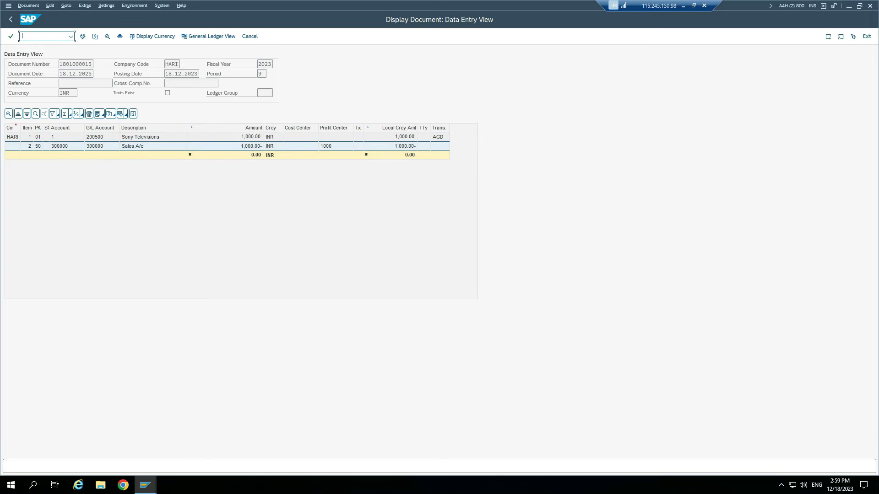
pyautogui.write('/of-28')
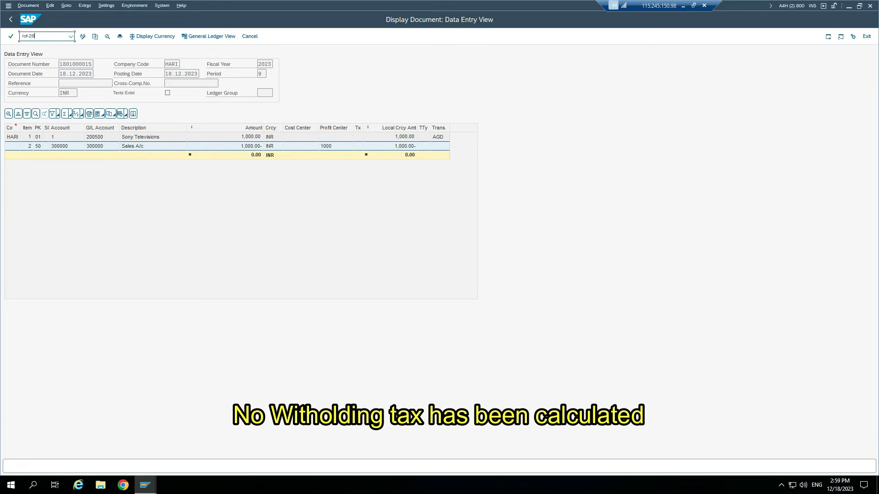
pyautogui.press('Return')
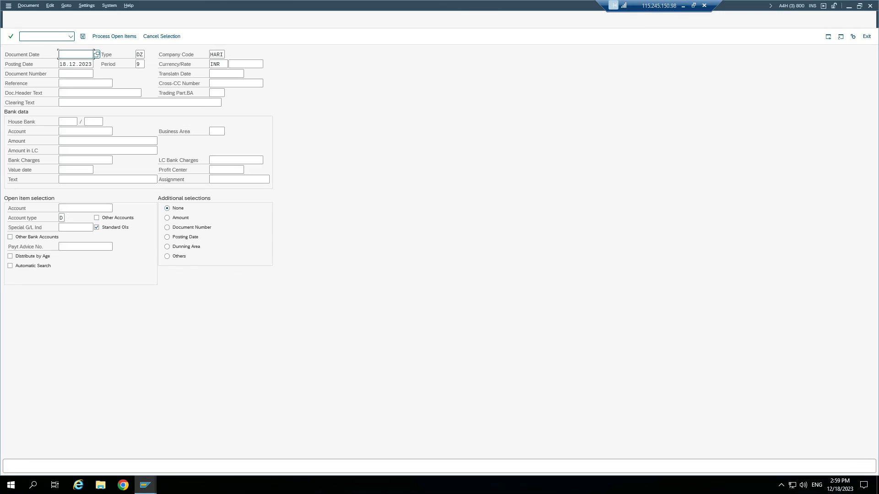
# Set the receipt's document date to 181223, the bank data account to the HDFC Incoming A/c, and the amount to 1.
pyautogui.write('181223')
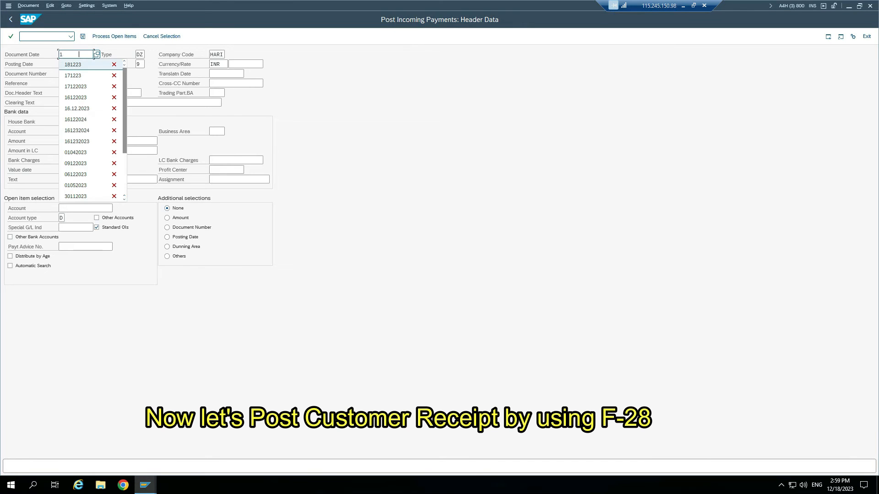
pyautogui.press('Down')
pyautogui.press('Down')
pyautogui.press('Down')
pyautogui.press('Down')
pyautogui.press('Down')
pyautogui.press('Down')
pyautogui.press('Down')
pyautogui.write('200001')
pyautogui.press('Down')
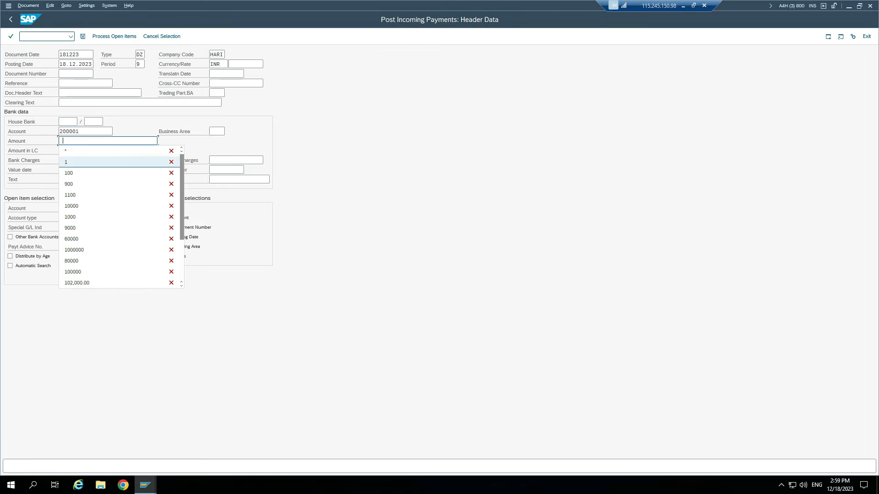
pyautogui.write('1')
pyautogui.press('Down')
pyautogui.press('Down')
pyautogui.press('Down')
# Set the value date to 181223, enter the Sony Televisions customer account for open item selection, and load its open items.
pyautogui.write('181223')
pyautogui.press('Down')
pyautogui.press('Down')
pyautogui.write('1')
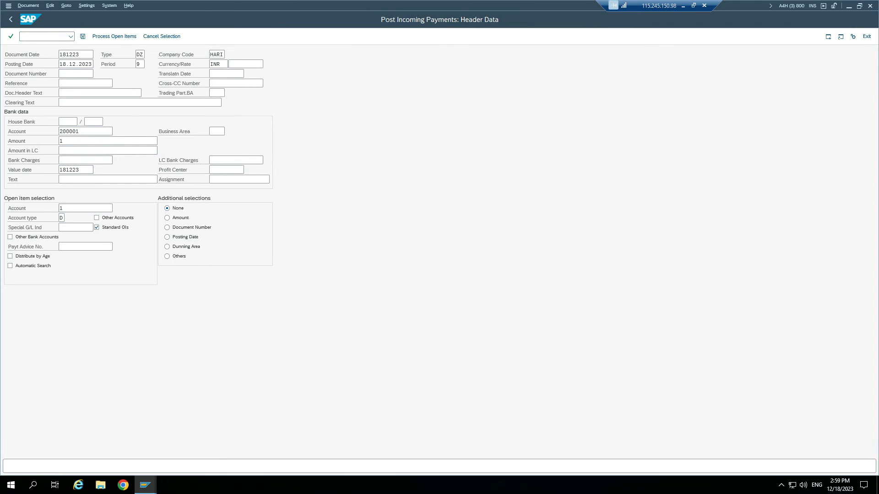
pyautogui.press('Return')
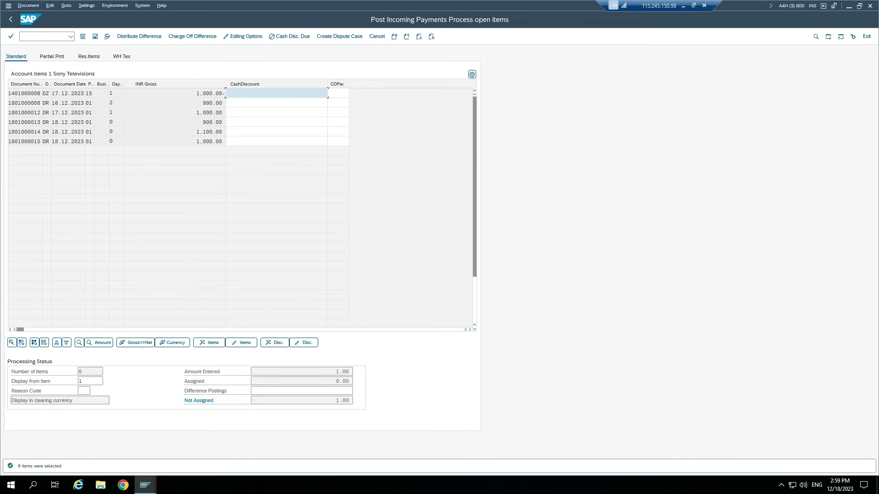
# Compare the last open item's document number with the posted invoice's number in the other session.
pyautogui.moveTo(41, 141); pyautogui.dragTo(8, 141)
pyautogui.click(19, 142)
pyautogui.moveTo(145, 485)
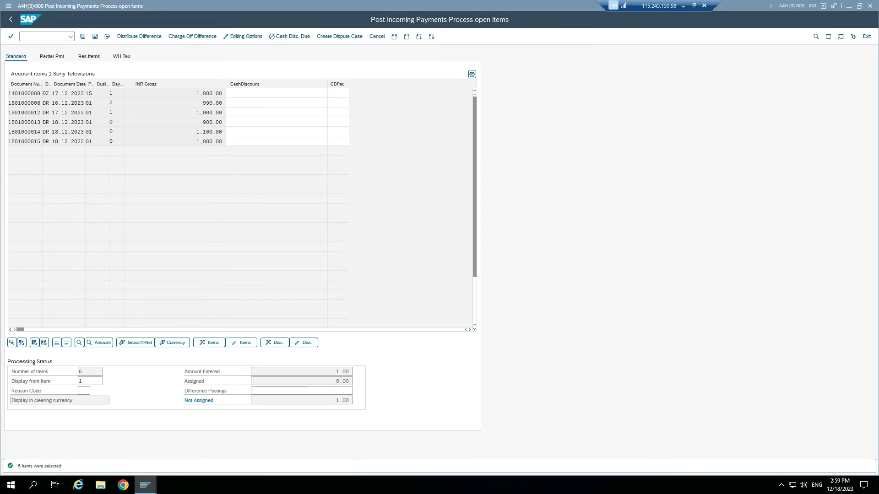
pyautogui.click(202, 442)
pyautogui.moveTo(60, 64); pyautogui.dragTo(92, 64)
pyautogui.moveTo(145, 485)
pyautogui.click(300, 442)
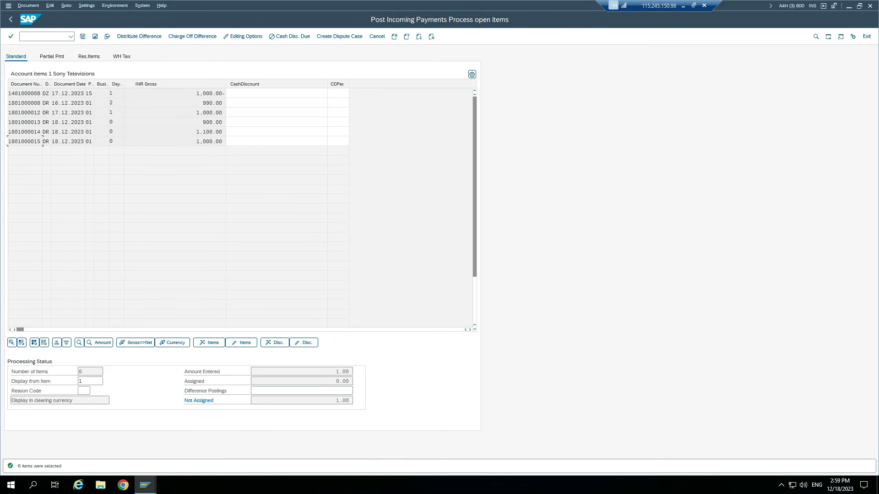
# Activate the 1,000.00 open item of the newly posted invoice and review its withholding tax and the assigned amount.
pyautogui.doubleClick(209, 142)
pyautogui.moveTo(329, 381); pyautogui.dragTo(353, 381)
pyautogui.click(352, 381)
pyautogui.click(122, 56)
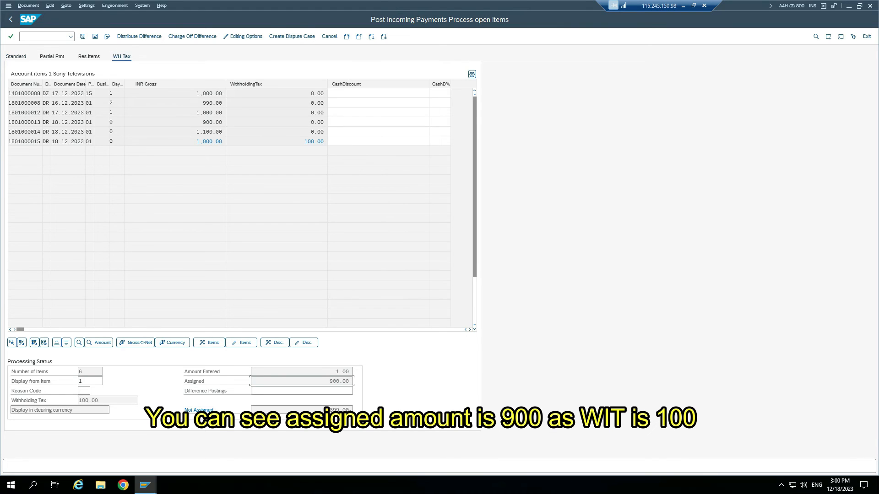
pyautogui.moveTo(304, 141); pyautogui.dragTo(324, 141)
pyautogui.click(320, 141)
pyautogui.moveTo(329, 381); pyautogui.dragTo(350, 381)
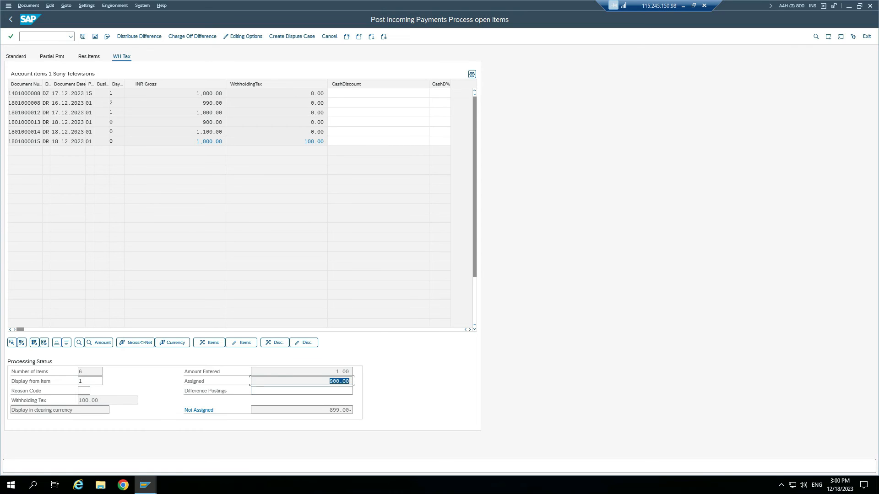
pyautogui.click(349, 381)
# Set the HDFC Incoming A/c line item's amount to * in the receipt's document overview and simulate the posting.
pyautogui.click(95, 36)
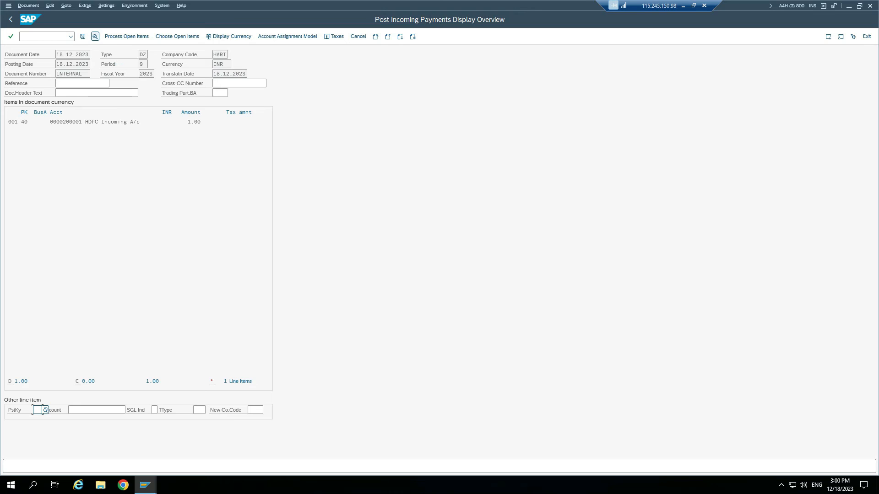
pyautogui.doubleClick(105, 122)
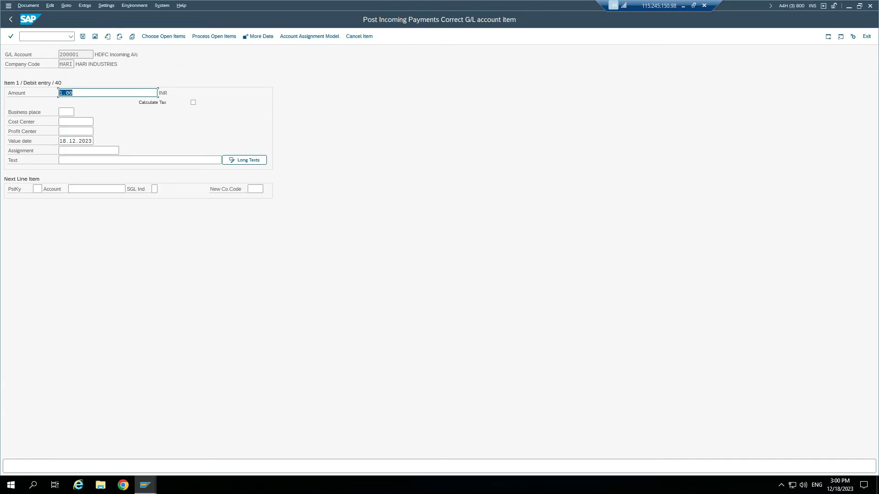
pyautogui.write('*')
pyautogui.press('Return')
pyautogui.click(28, 6)
pyautogui.click(37, 49)
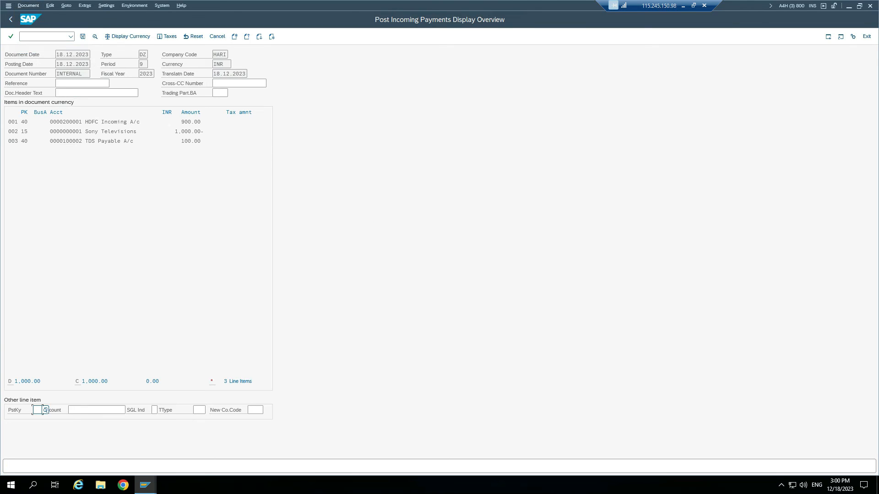
# Check the TDS Payable A/c and HDFC Incoming A/c lines in the simulated receipt and post it.
pyautogui.moveTo(201, 141); pyautogui.dragTo(169, 141)
pyautogui.click(22, 141)
pyautogui.click(9, 141)
pyautogui.moveTo(33, 122); pyautogui.dragTo(8, 122)
pyautogui.click(9, 122)
pyautogui.click(82, 37)
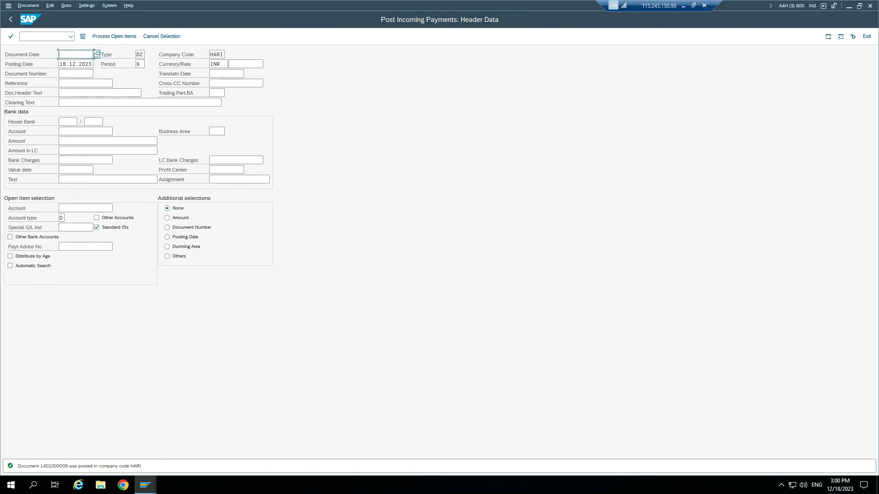
# Display the posted receipt document and examine its TDS Payable A/c line item.
pyautogui.click(28, 5)
pyautogui.click(34, 38)
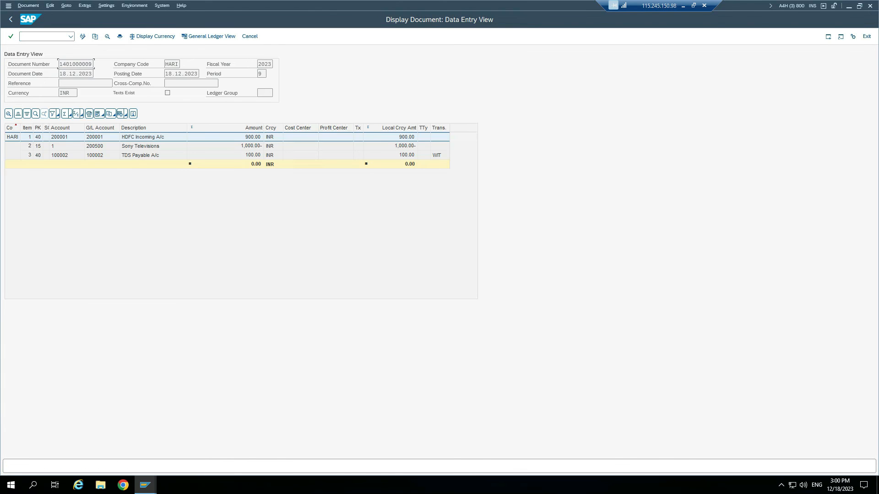
pyautogui.click(141, 155)
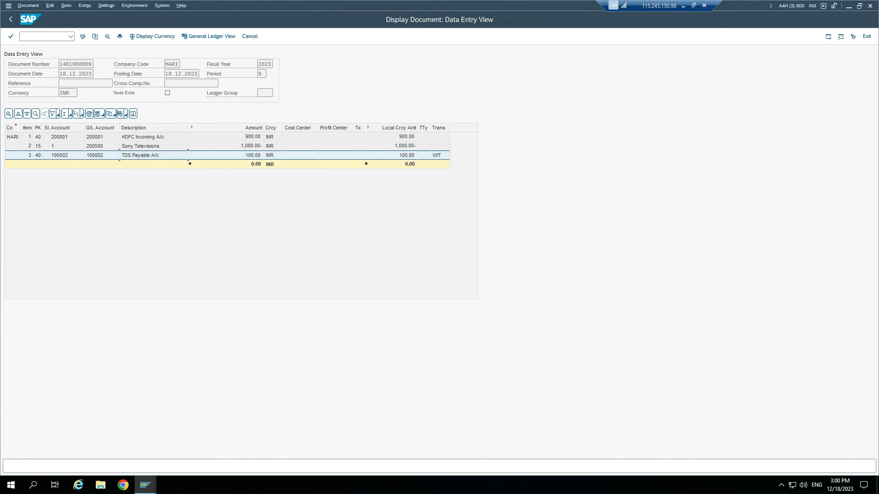
# Remove the total from the Amount column, subtotal the receipt's line items by posting key, and check the TDS Payable A/c line.
pyautogui.click(224, 128)
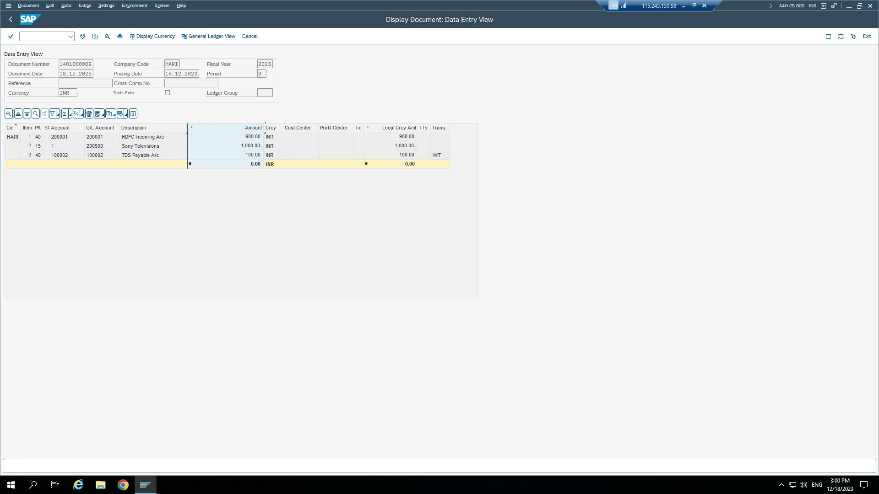
pyautogui.click(65, 113)
pyautogui.click(38, 129)
pyautogui.click(77, 114)
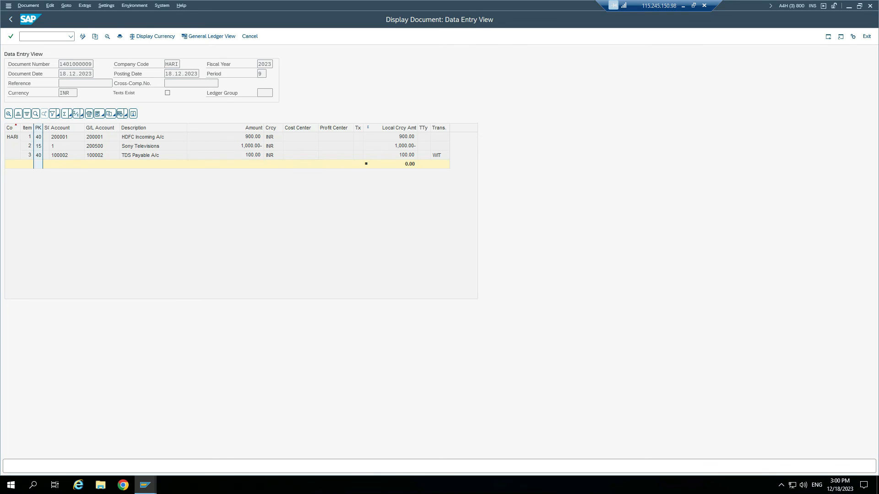
pyautogui.click(248, 155)
pyautogui.click(248, 164)
pyautogui.click(439, 164)
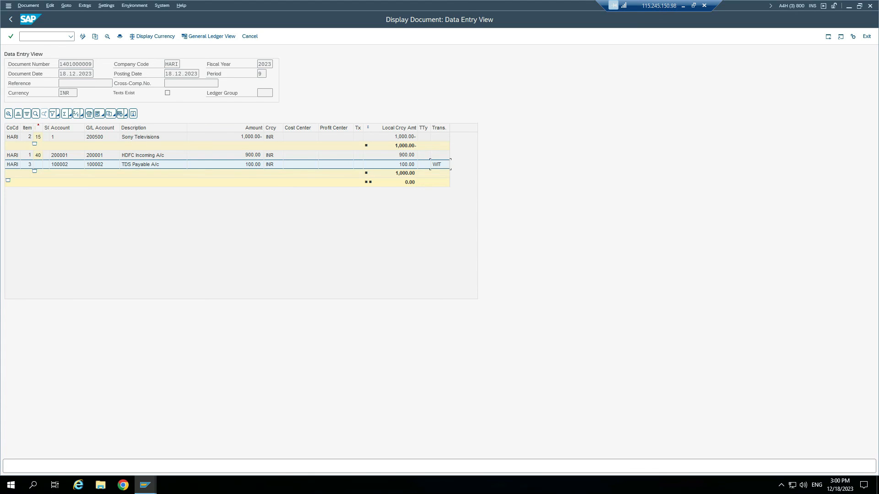
# Minimize the remote session, switch to the Notepad note, and add "Thanks for Watching" below the existing text.
pyautogui.moveTo(145, 485)
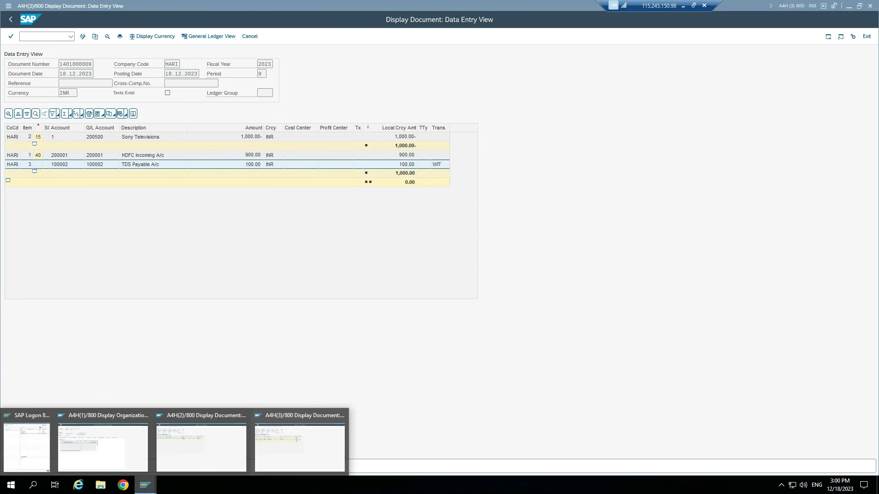
pyautogui.click(42, 37)
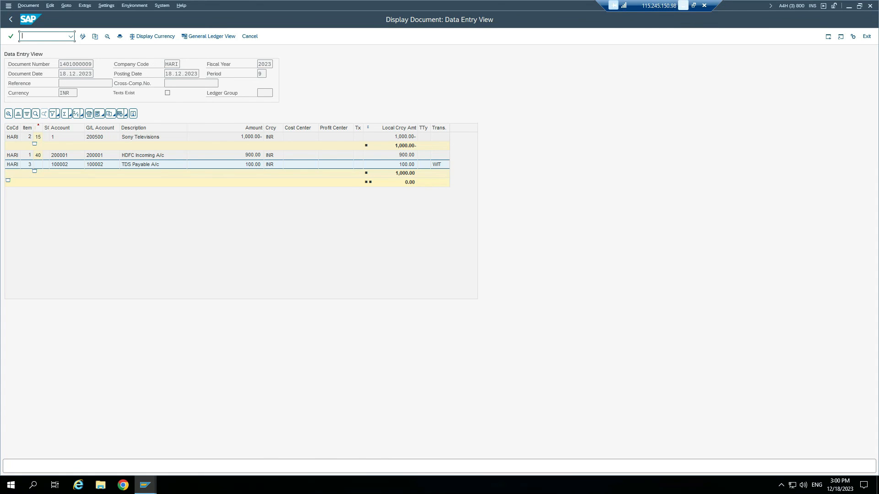
pyautogui.click(694, 6)
pyautogui.click(7, 107)
pyautogui.click(322, 74)
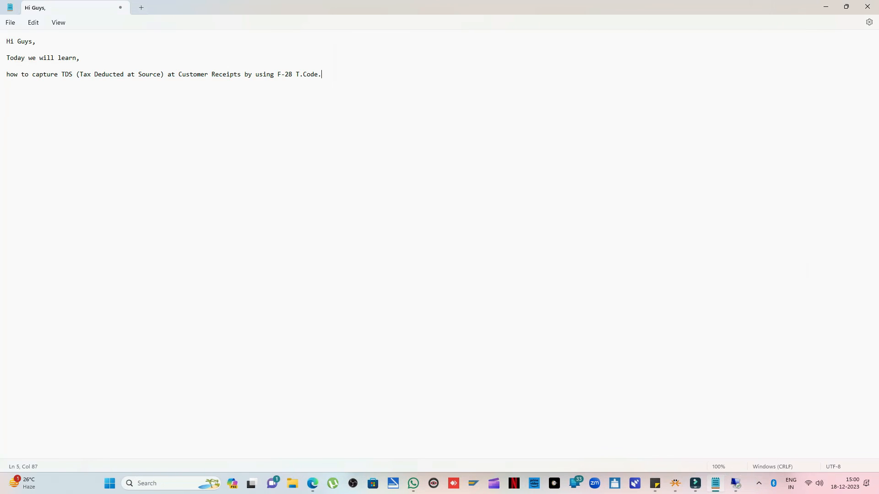
pyautogui.write('Thanks for WA')
pyautogui.press('BackSpace')
pyautogui.write('atching')
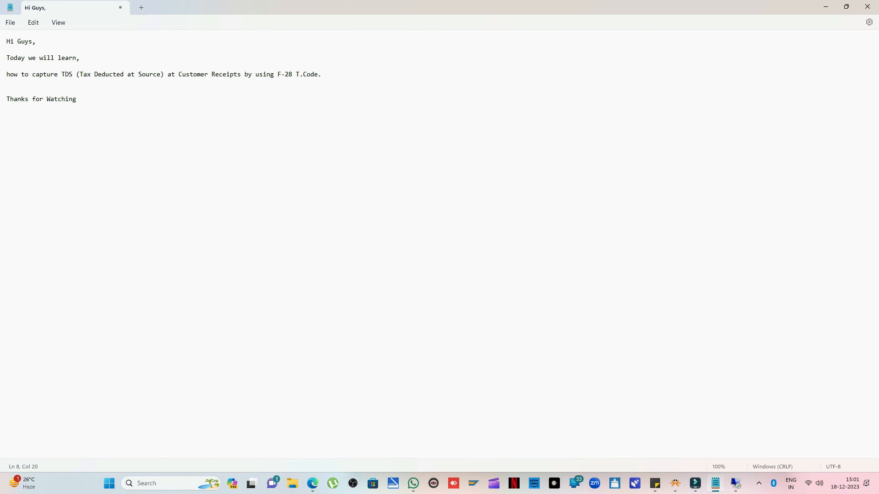